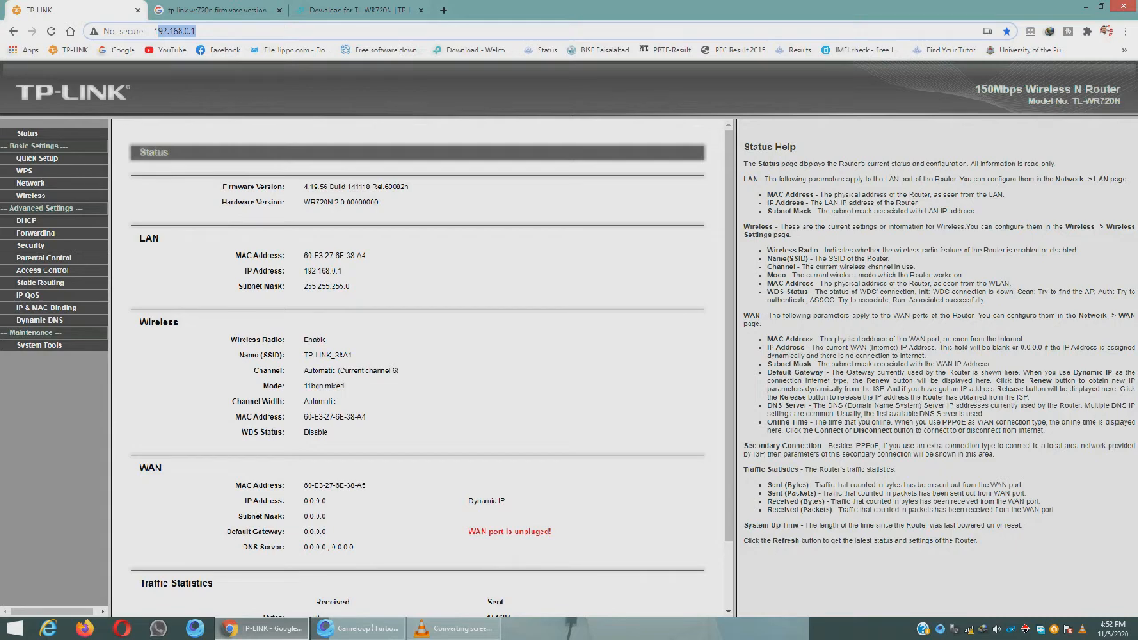
- Check the firmware version on the router's status page and review the Google results for the TL-WR720N firmware
drag(304, 187, 409, 187)
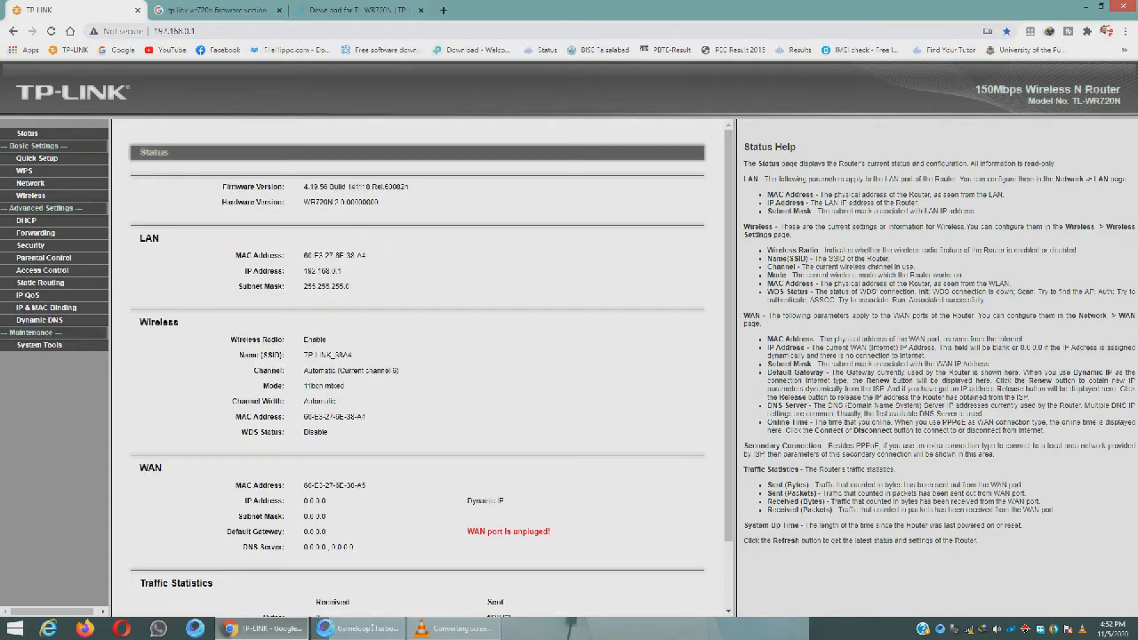
drag(304, 186, 408, 187)
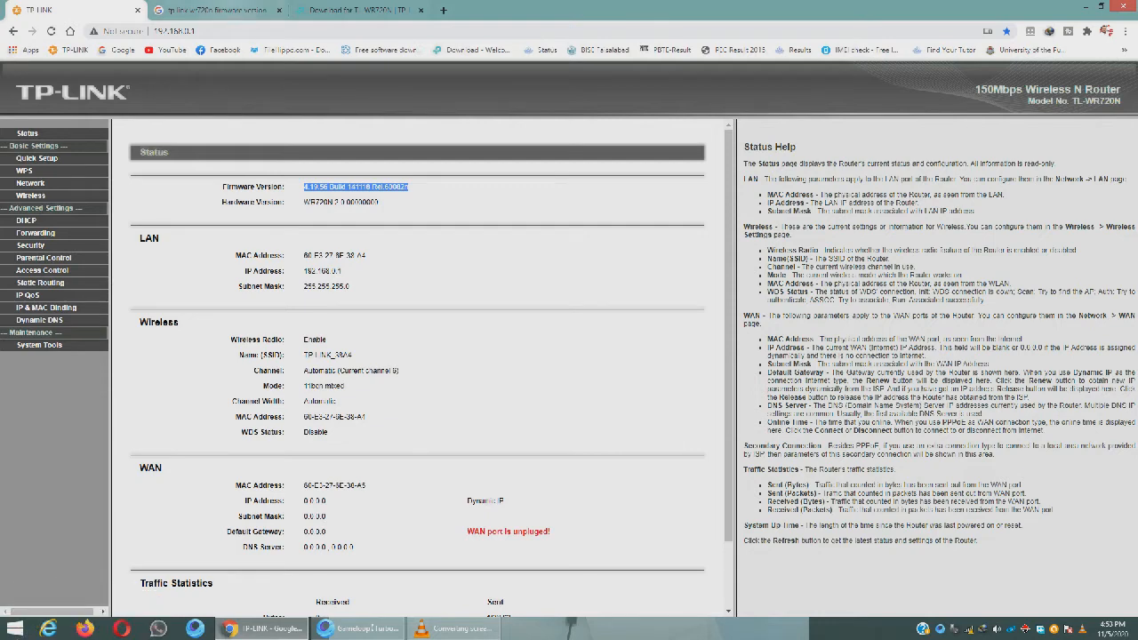
click(213, 10)
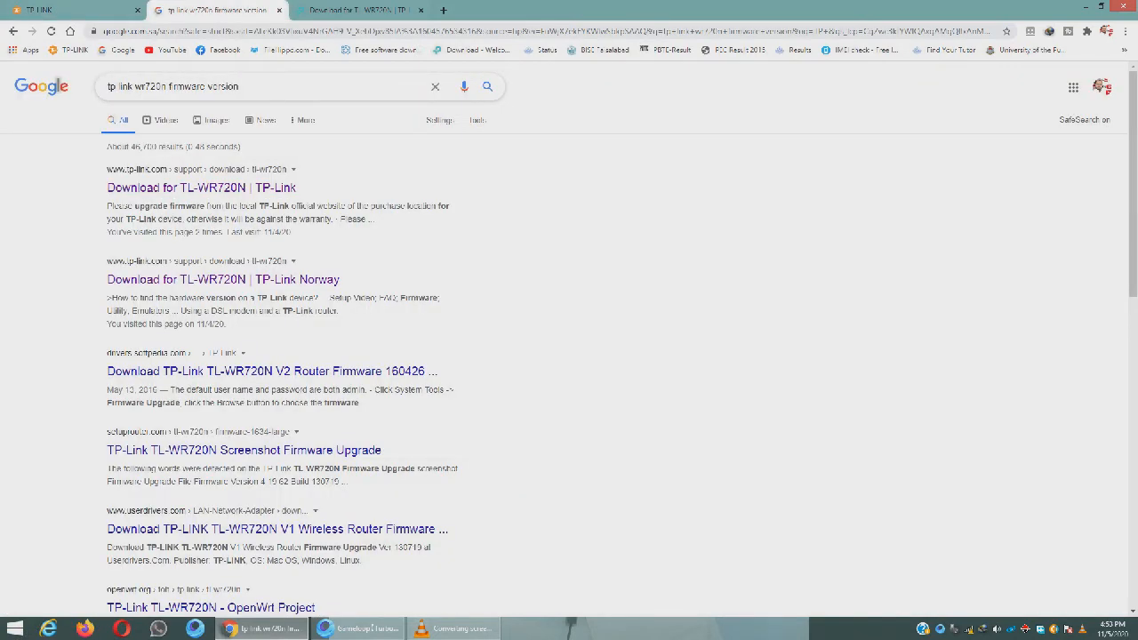
drag(241, 87, 106, 87)
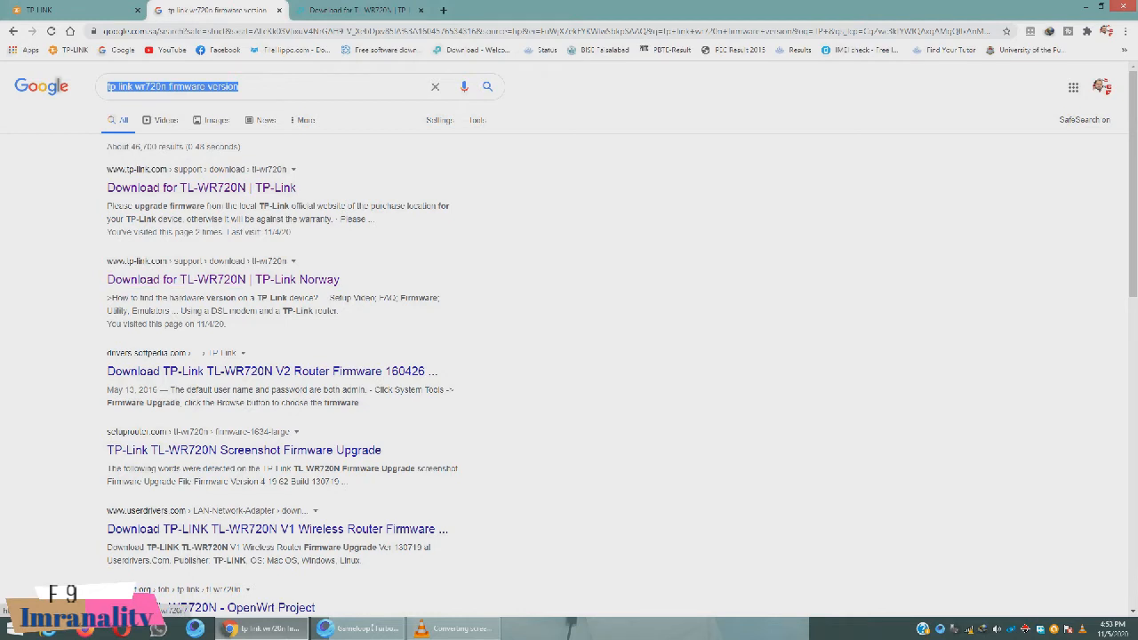
drag(106, 280, 341, 280)
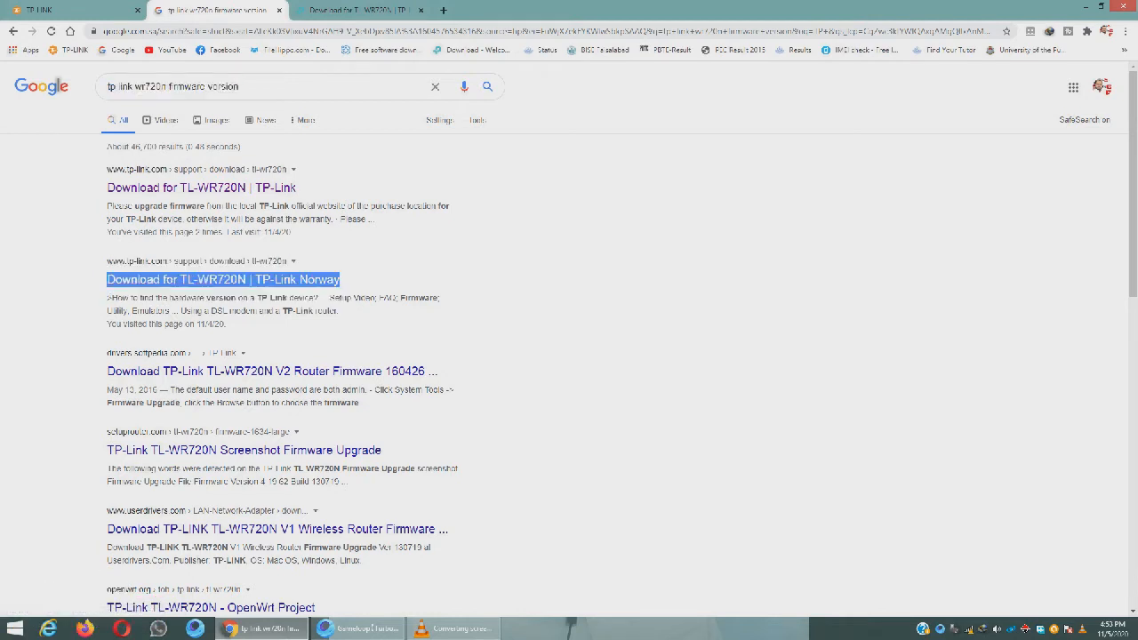
- Try to download the firmware TL-WR720N(EU)_V2_160426 from TP-Link's download page for TL-WR720N V2
click(356, 10)
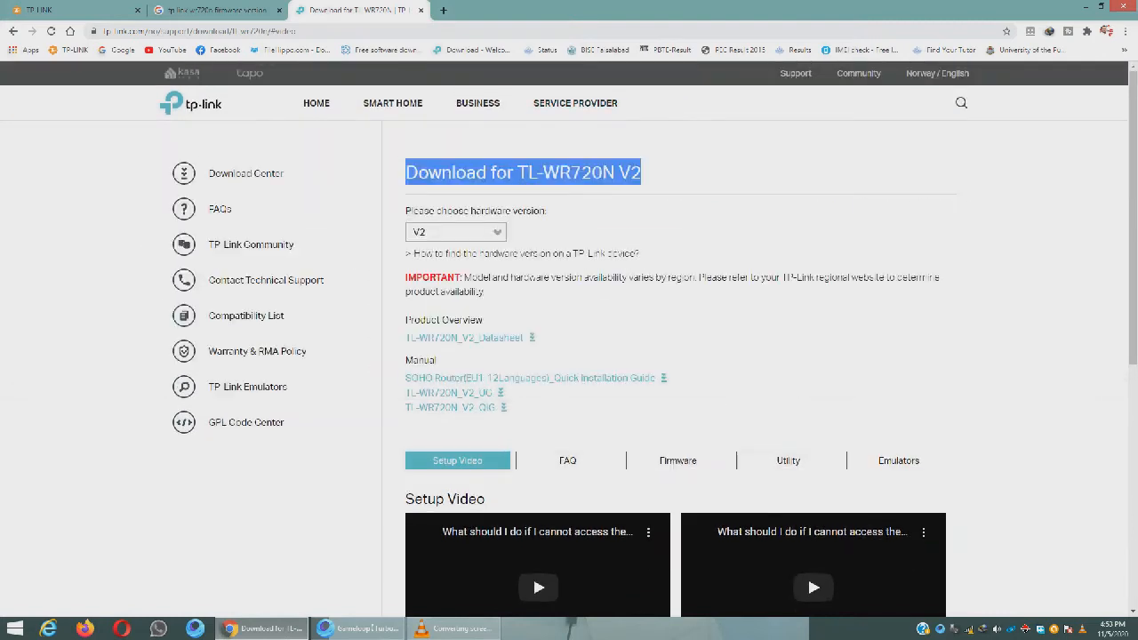
click(404, 173)
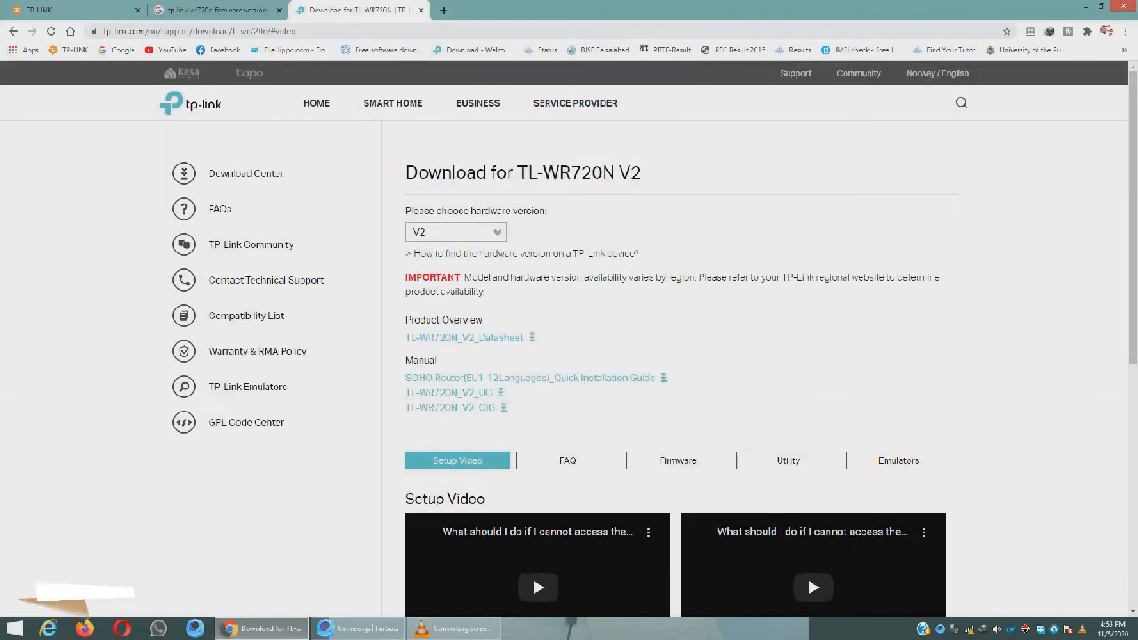
drag(405, 173, 642, 173)
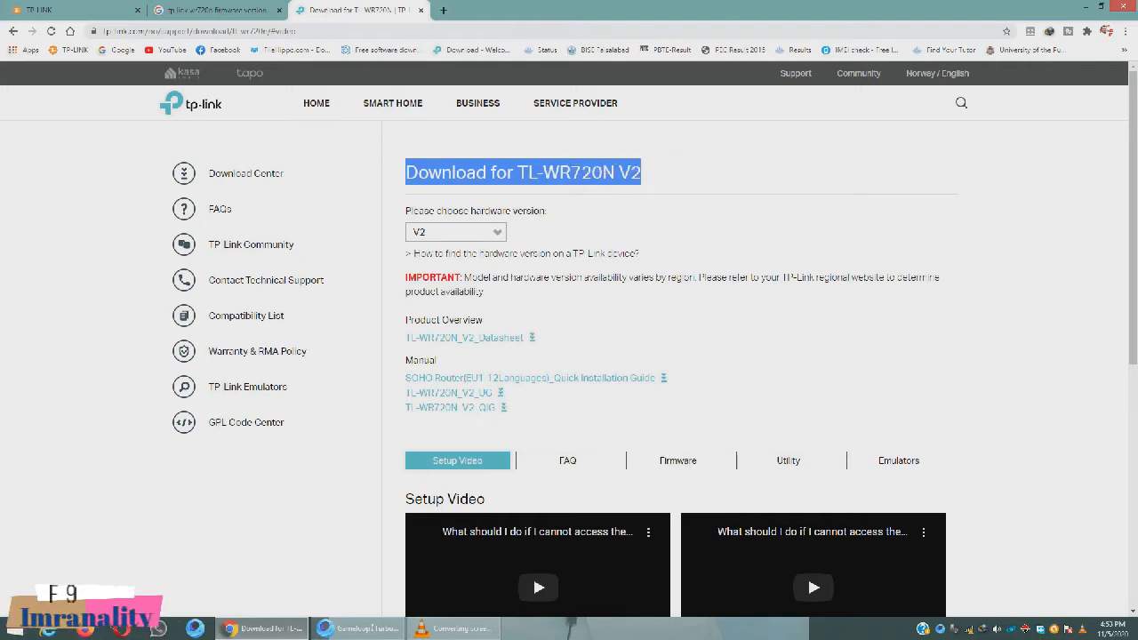
click(711, 227)
scroll(711, 338, down, 1)
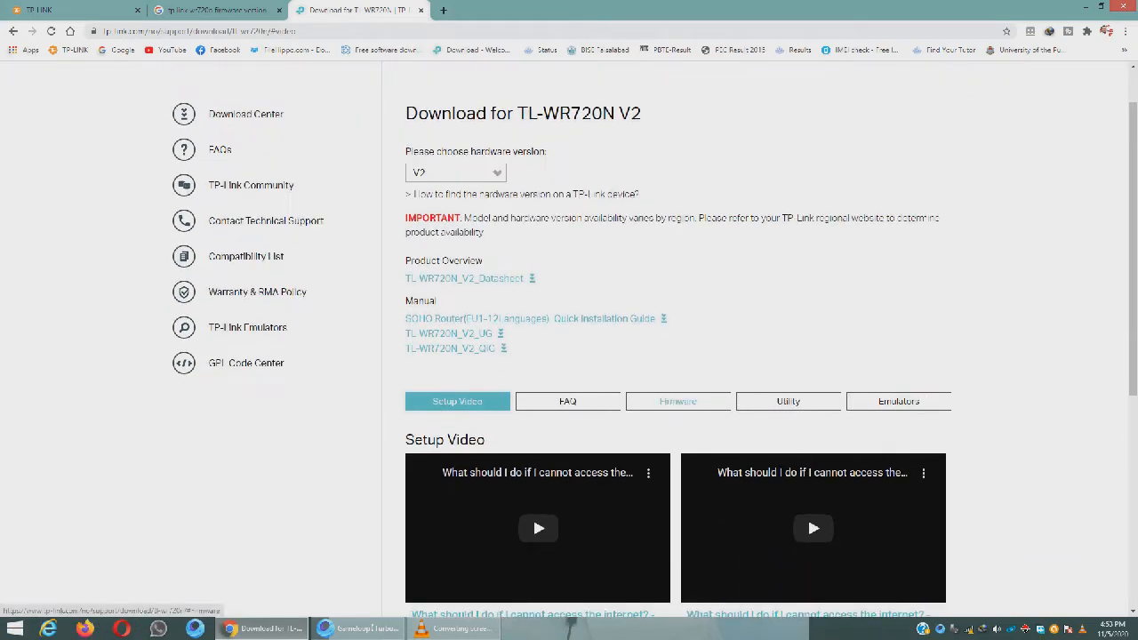
click(678, 401)
scroll(677, 401, down, 4)
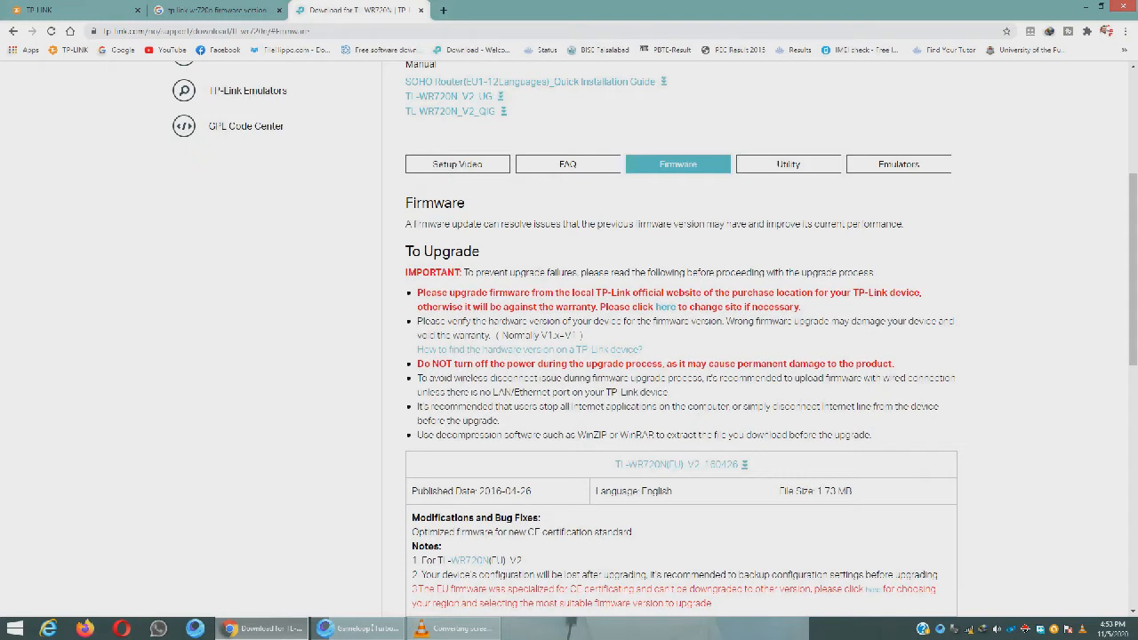
drag(615, 464, 738, 463)
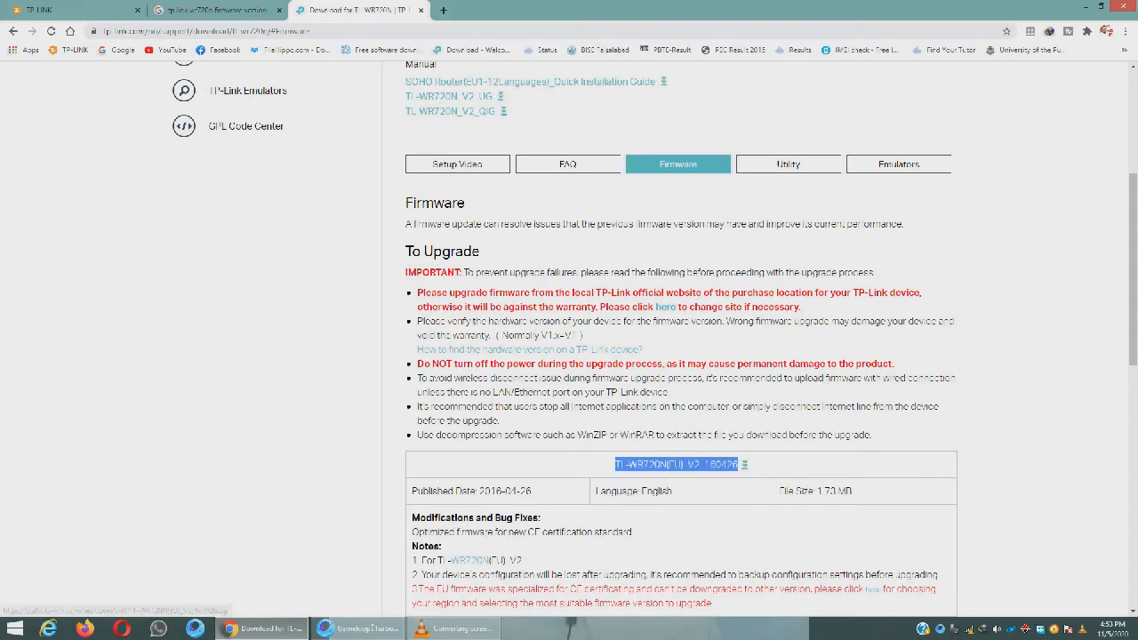
click(736, 464)
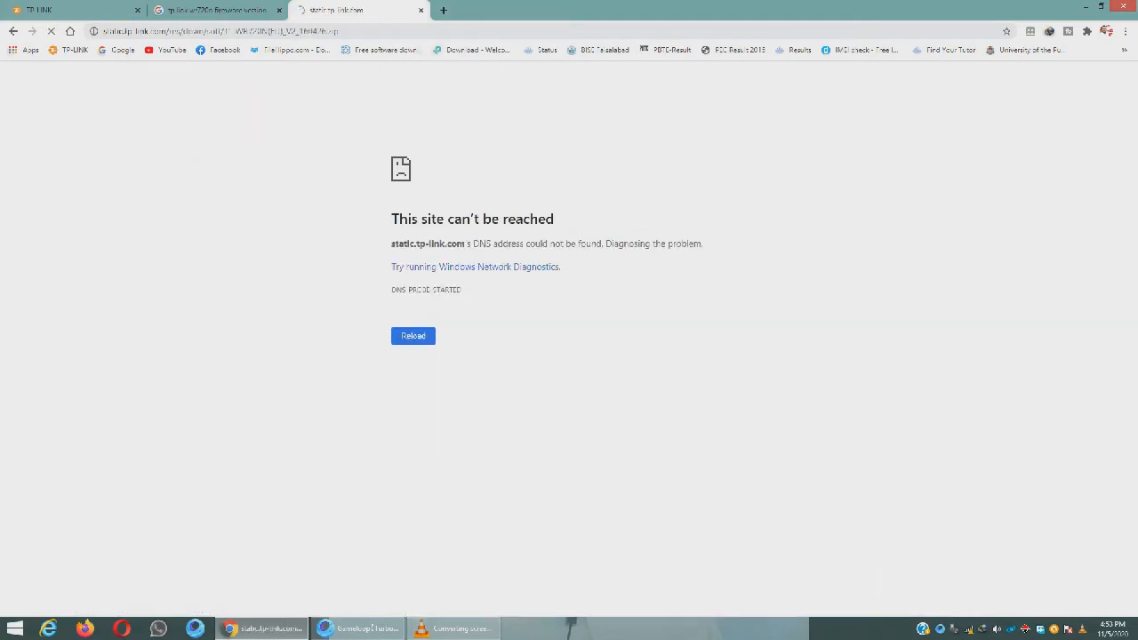
- Return to the router's administration page, open its firmware upgrade settings and check the firmware version listed there
click(217, 10)
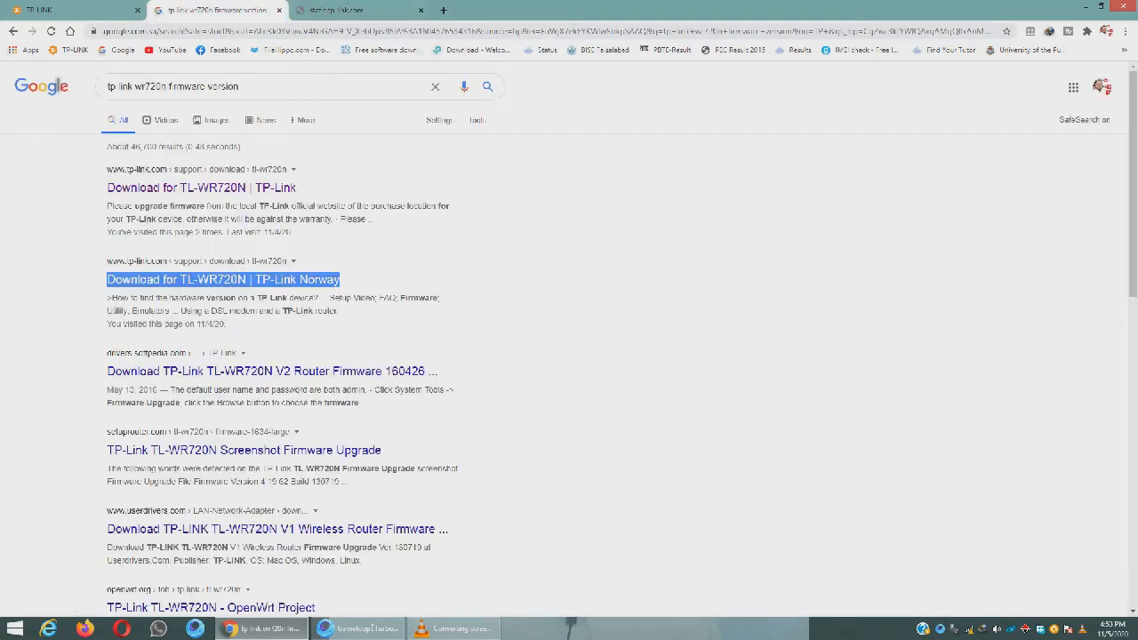
click(75, 11)
click(497, 267)
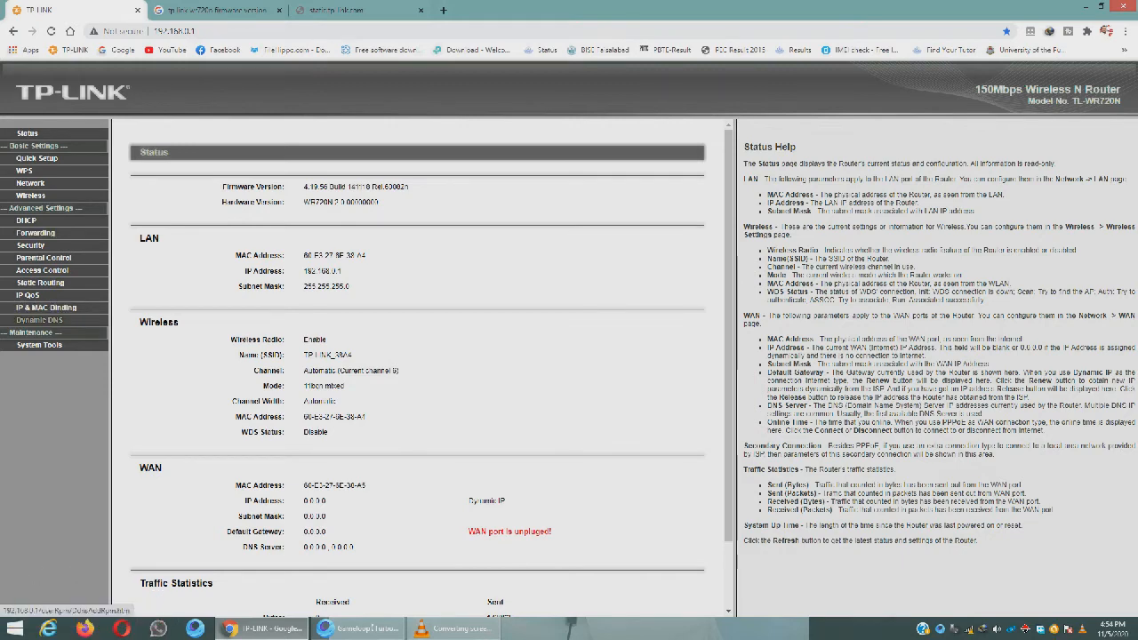
click(39, 344)
click(55, 381)
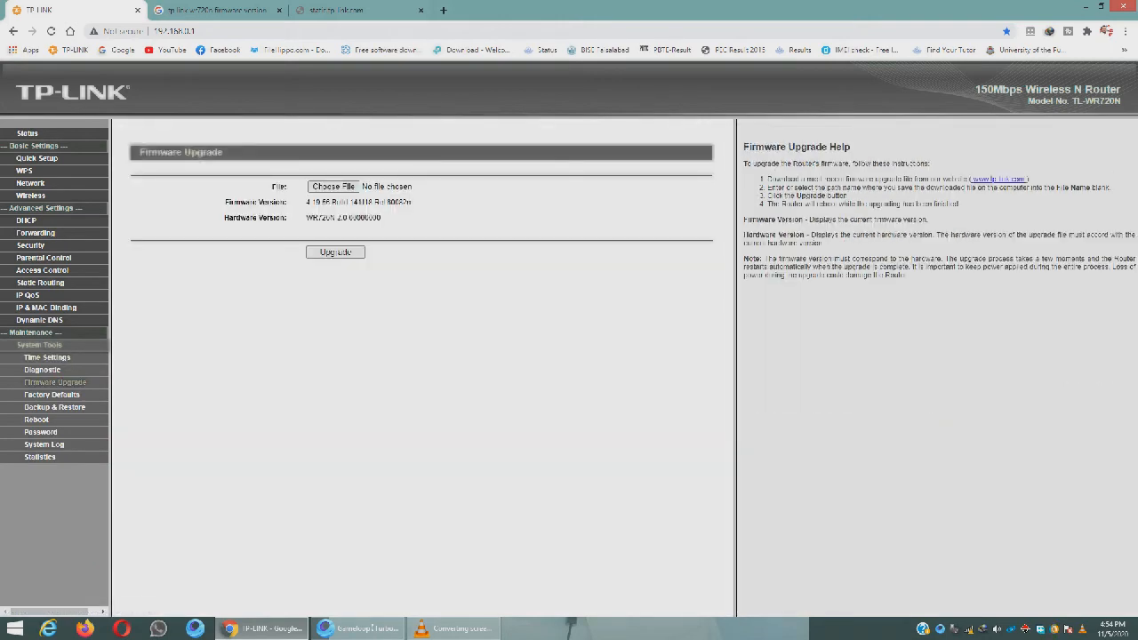
drag(306, 202, 410, 202)
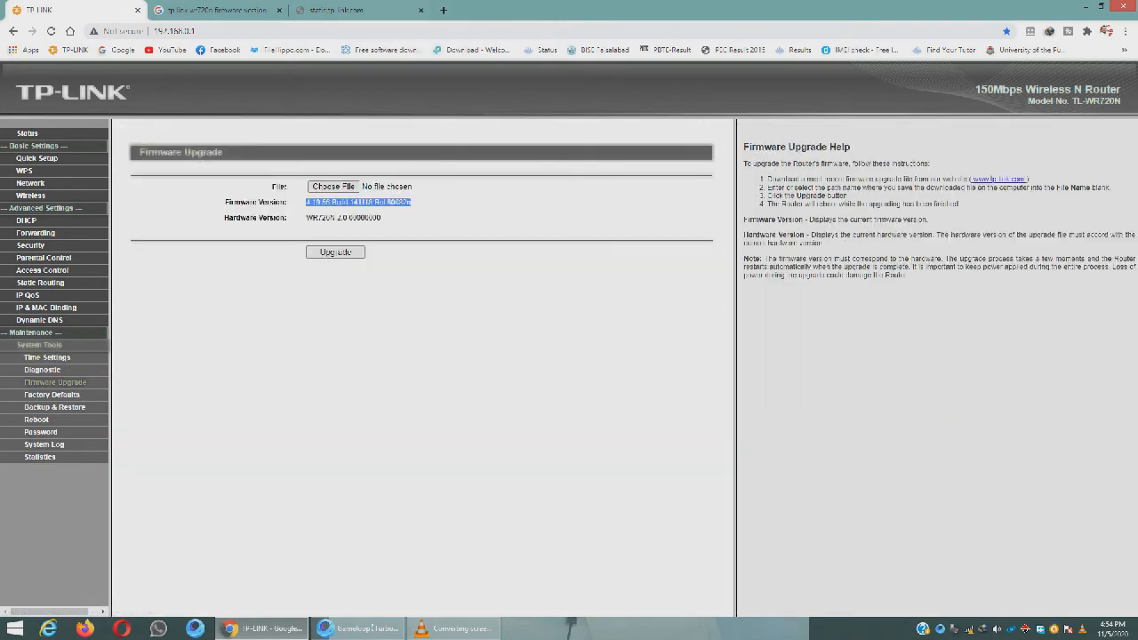
- Try to upgrade the router with the zip archive TL-WR720N(EU)_V2_160426 from the Compressed downloads folder
click(333, 186)
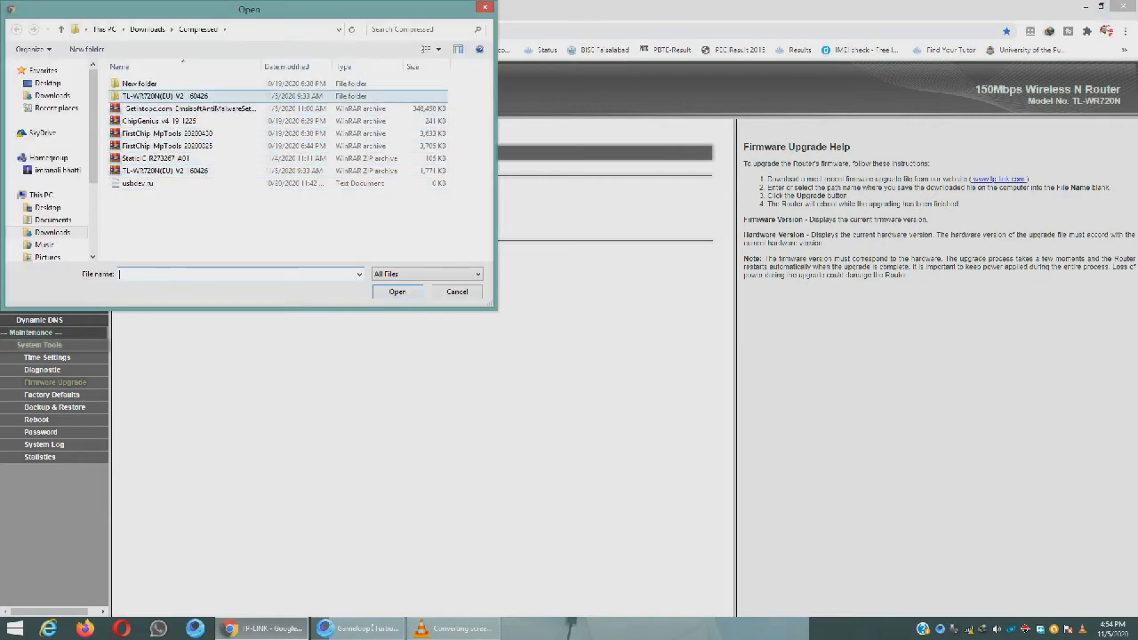
click(178, 96)
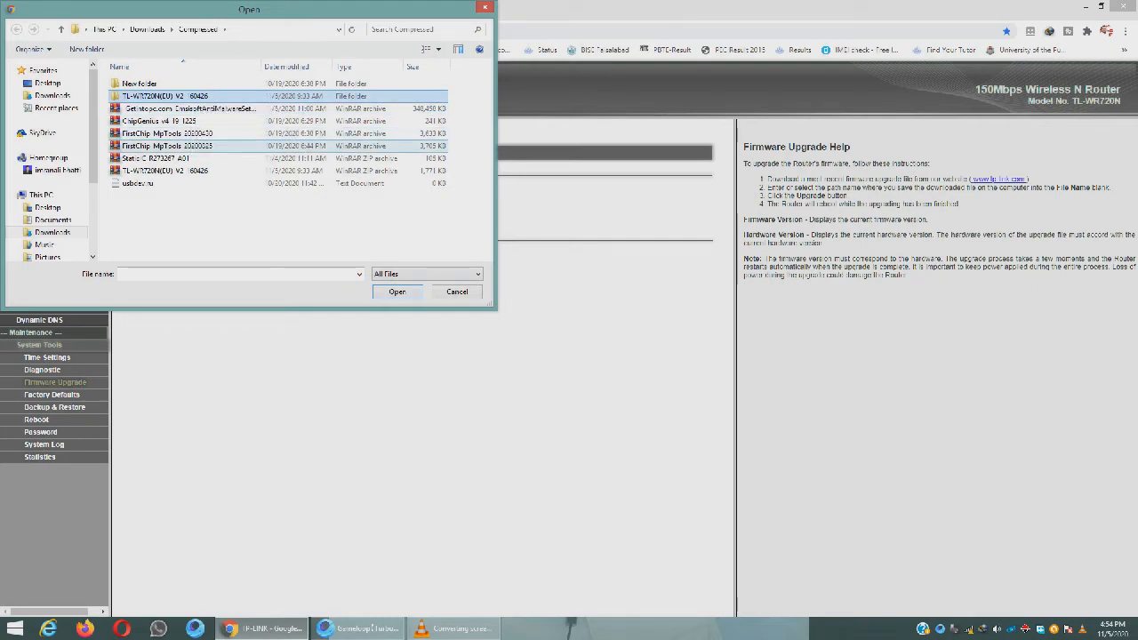
click(300, 172)
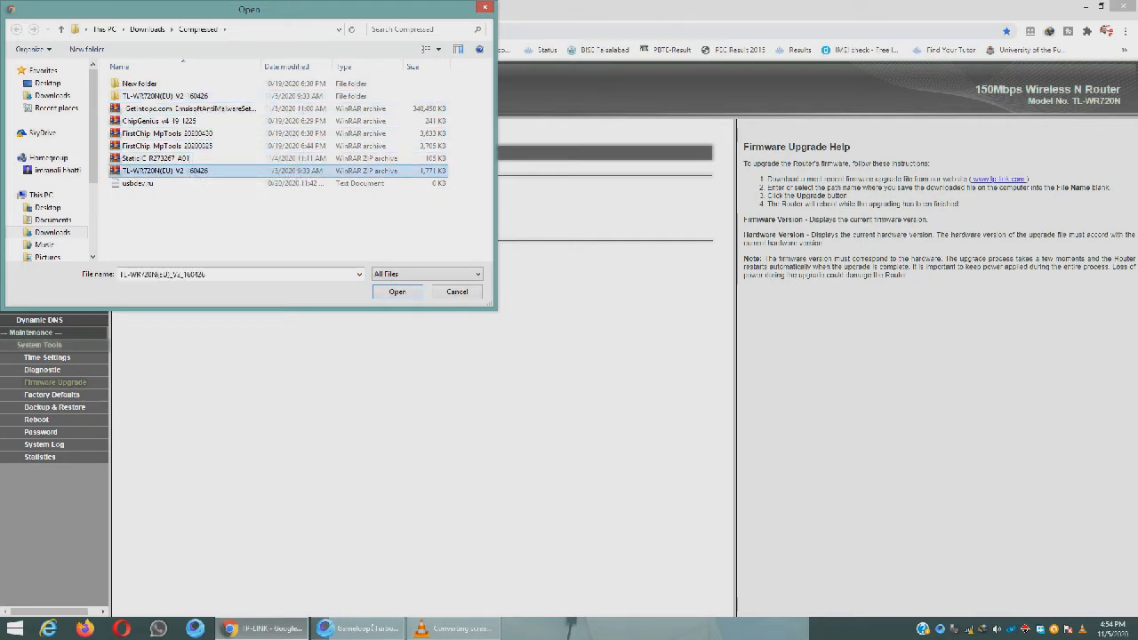
click(396, 291)
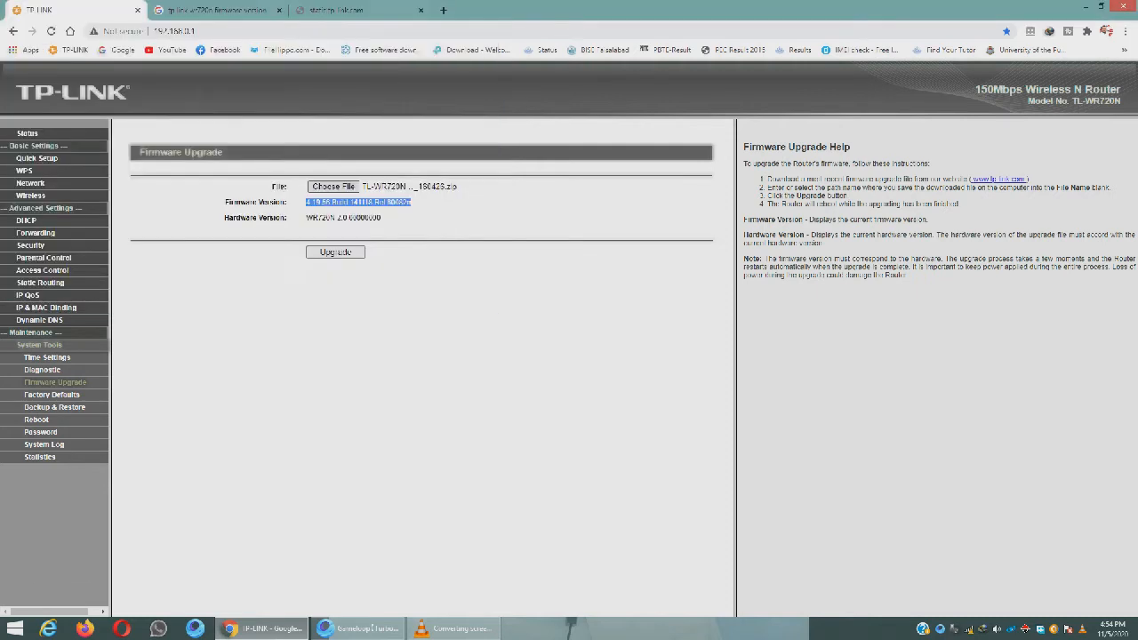
click(335, 252)
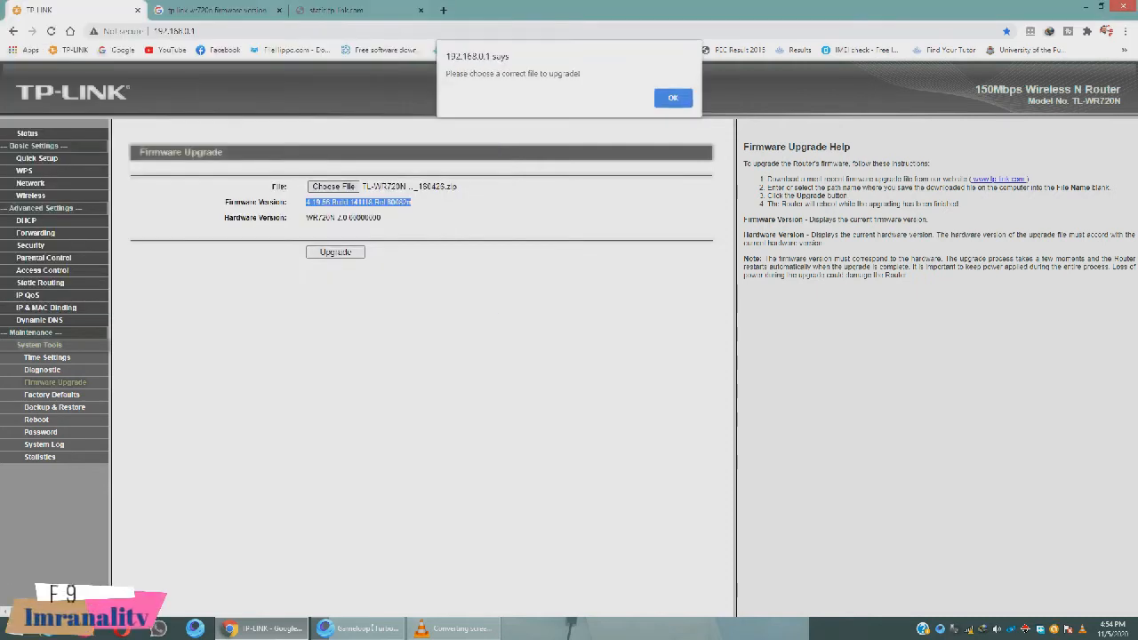
click(672, 97)
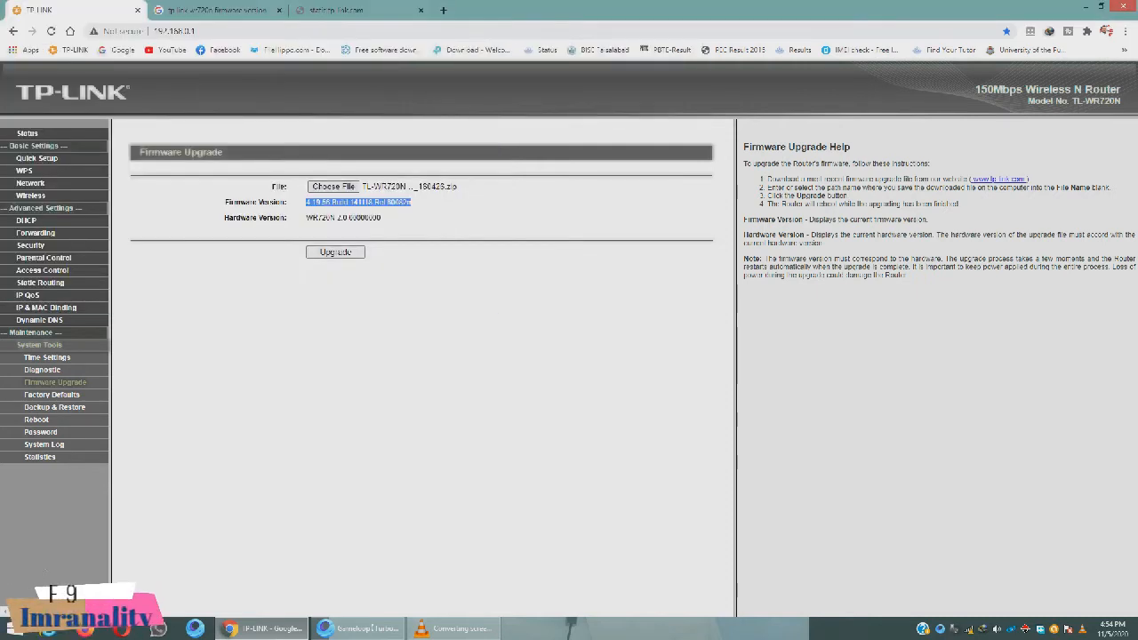
click(335, 253)
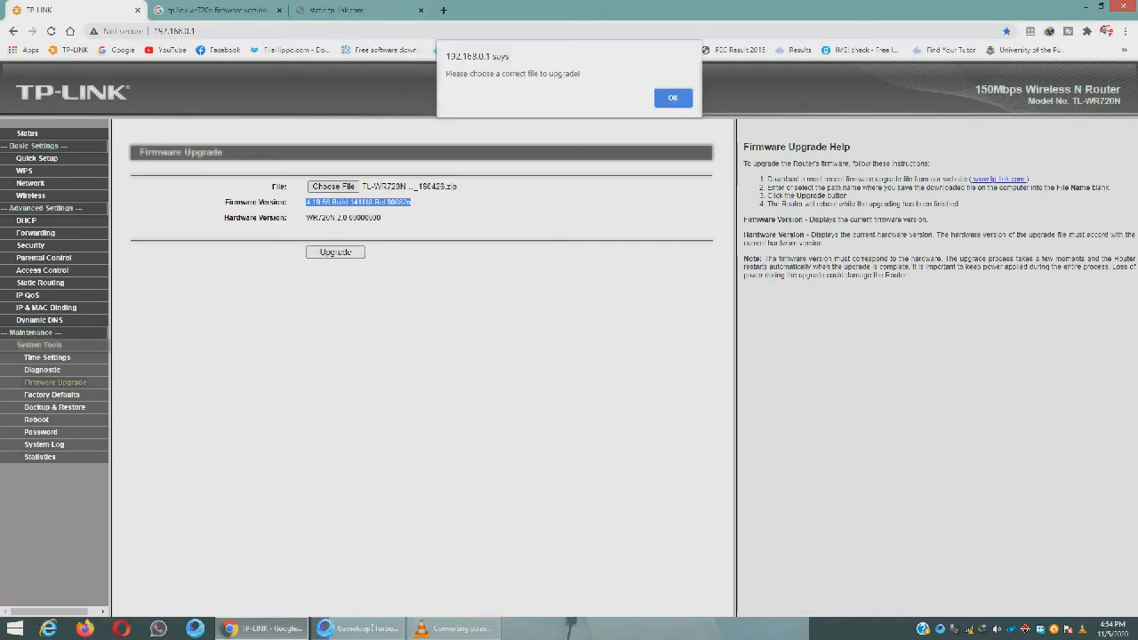
click(672, 98)
- Upgrade the router firmware with wr720nv2-eu-up.bin from the extracted TL-WR720N(EU)_V2_160426 folder and confirm the upgrade
click(333, 186)
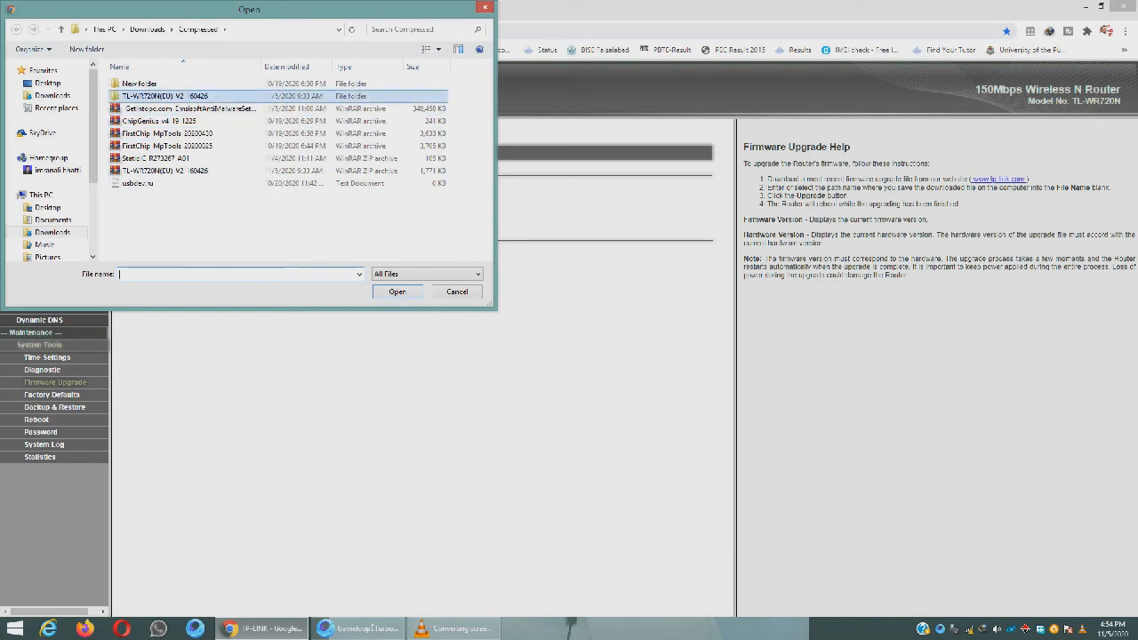
double_click(165, 96)
double_click(152, 108)
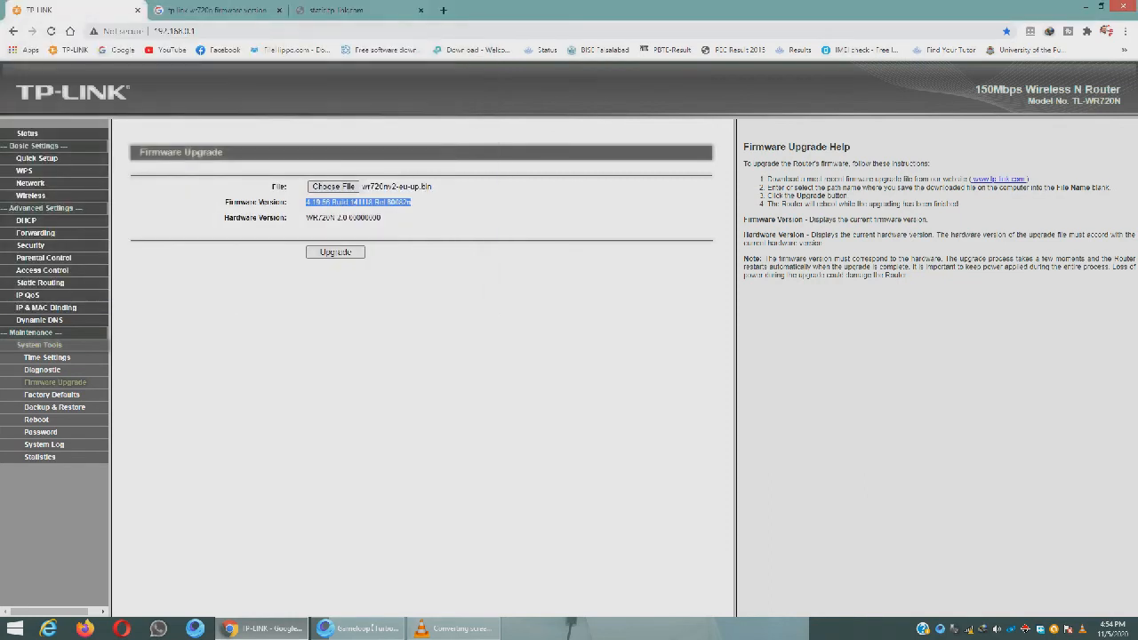
click(335, 252)
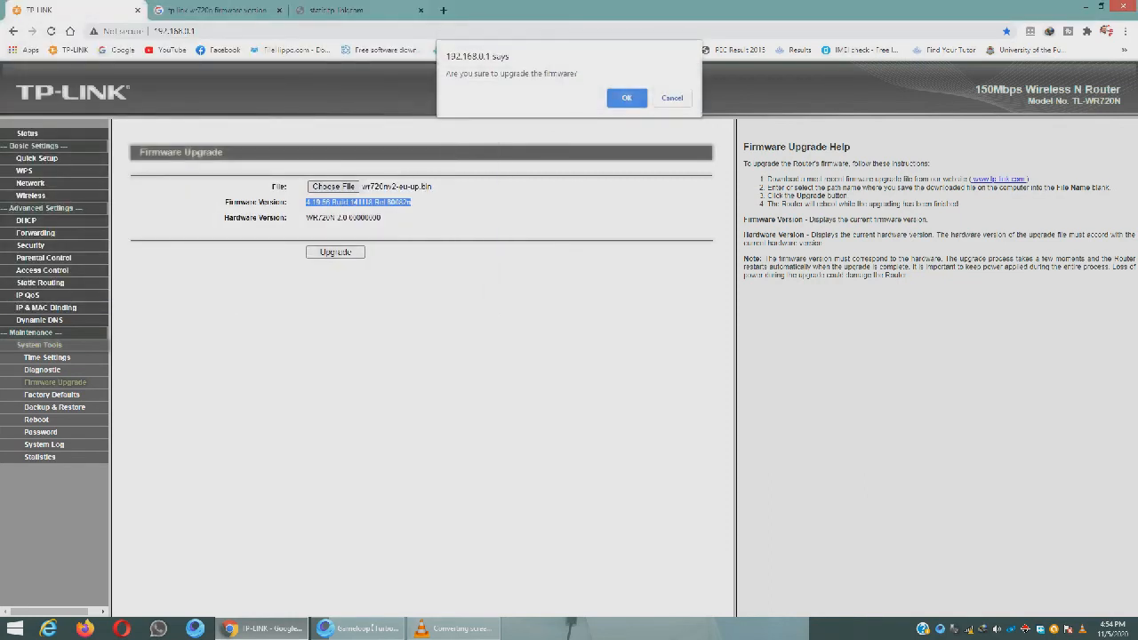
key(Return)
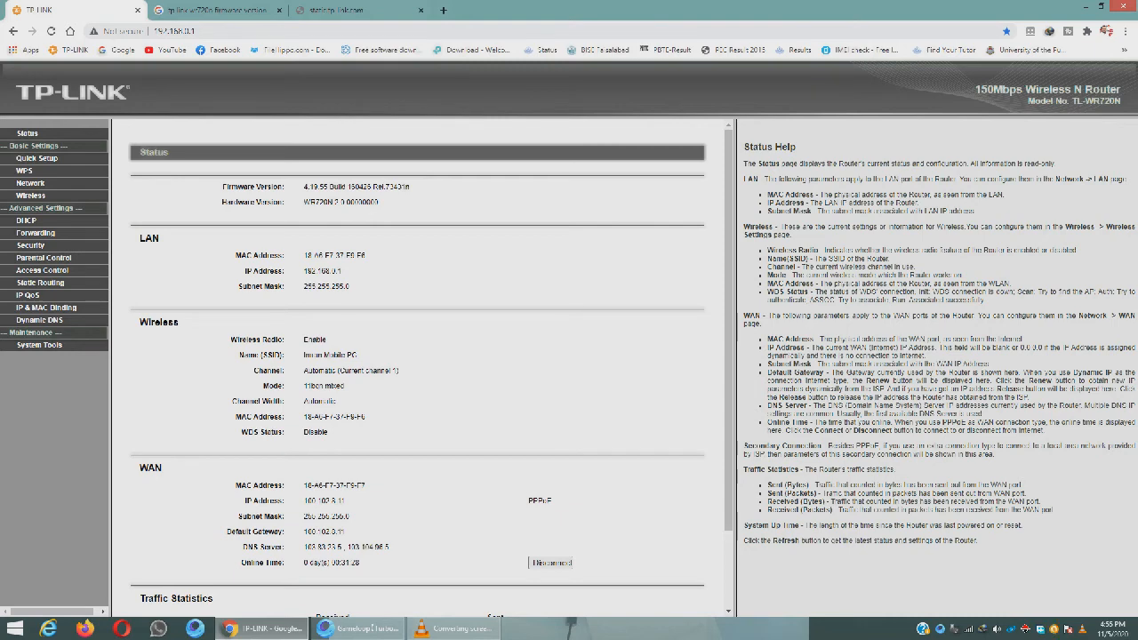
- Review the router's status page after the upgrade and examine its firmware version
scroll(430, 368, down, 1)
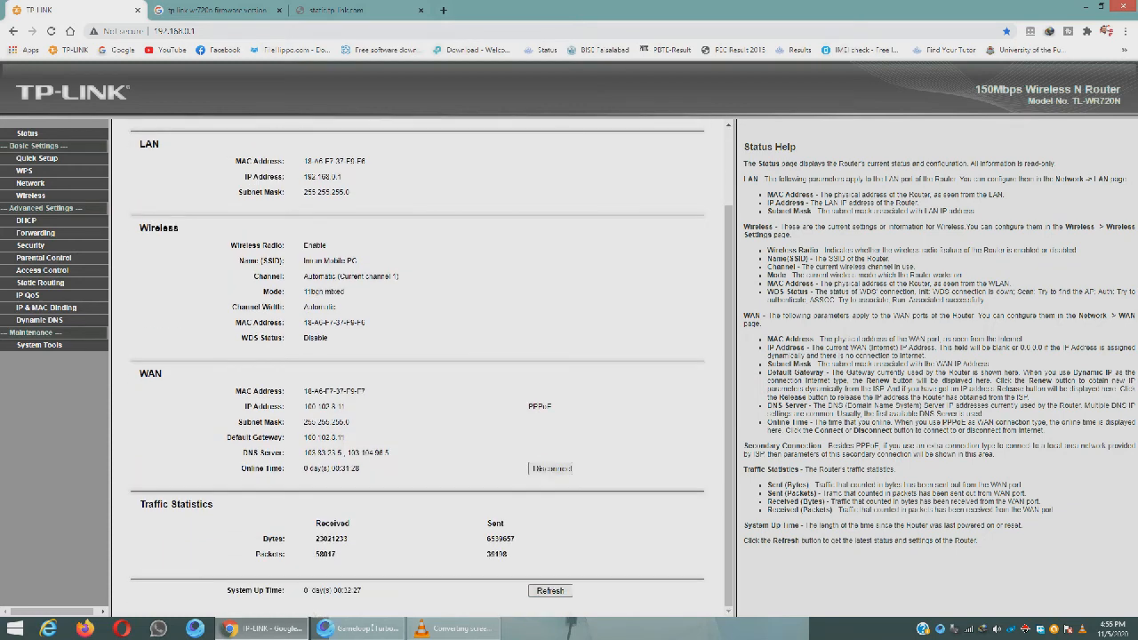
scroll(431, 368, up, 1)
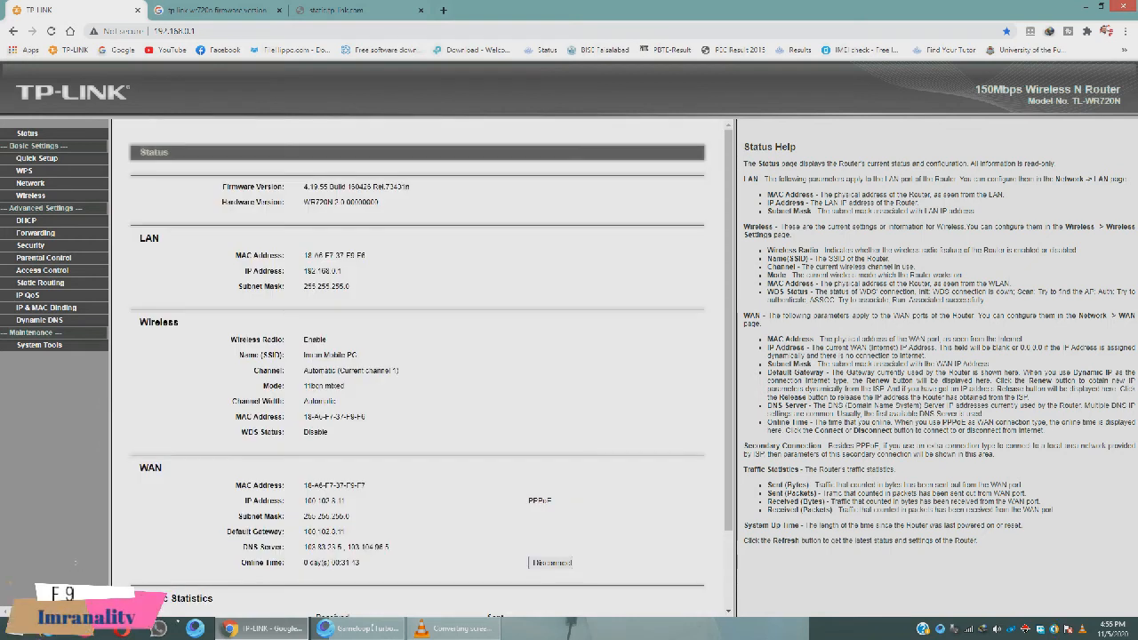
drag(306, 187, 409, 186)
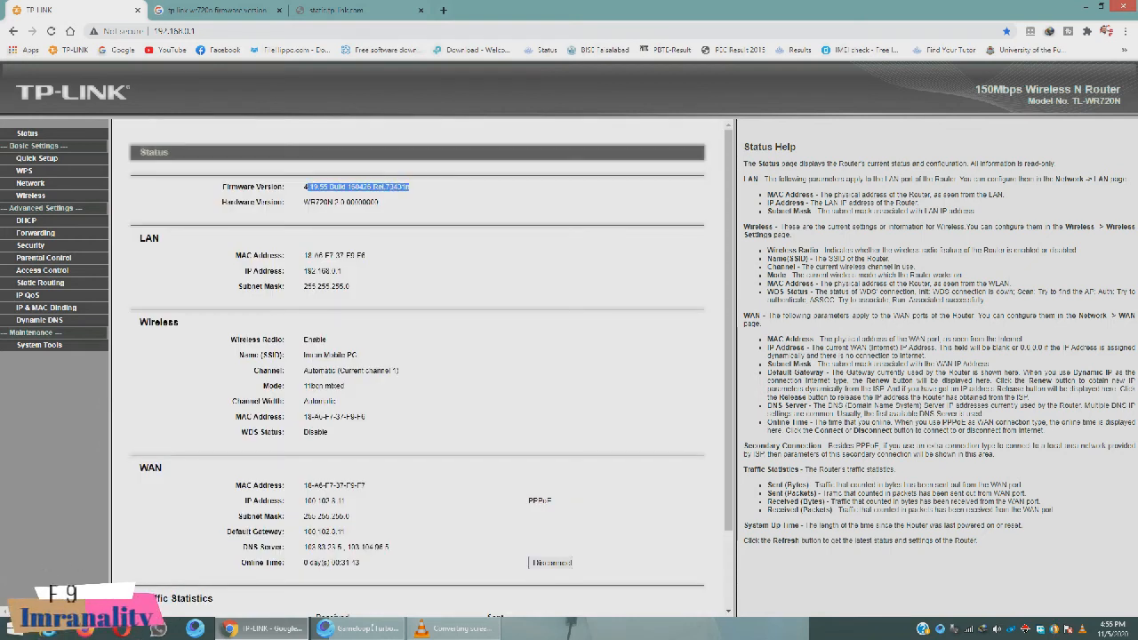
click(304, 187)
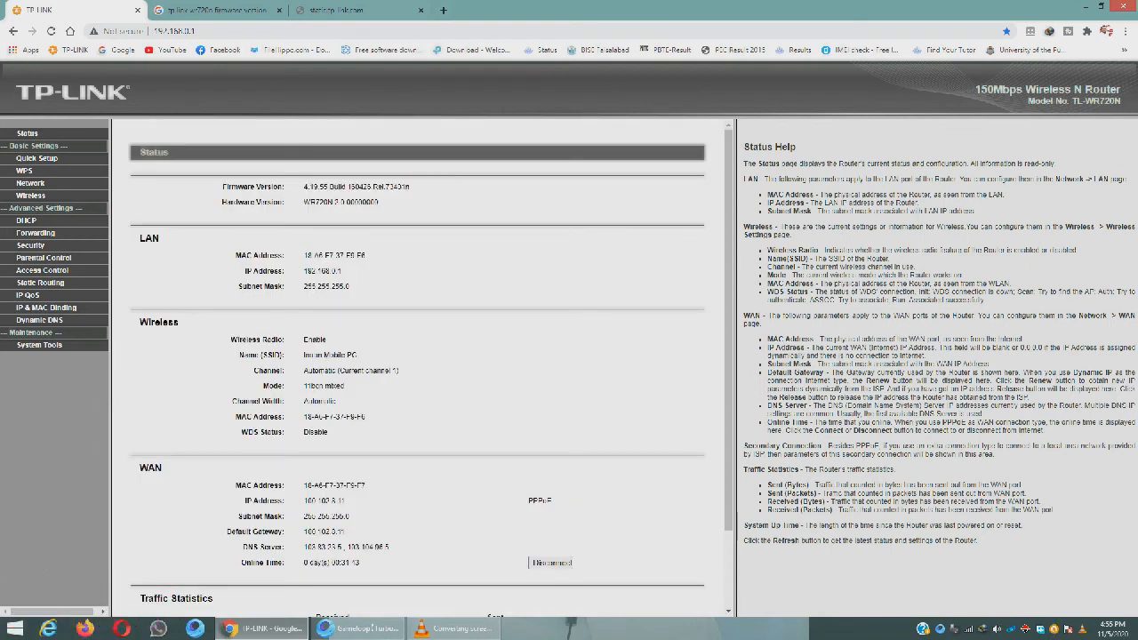
drag(304, 187, 410, 187)
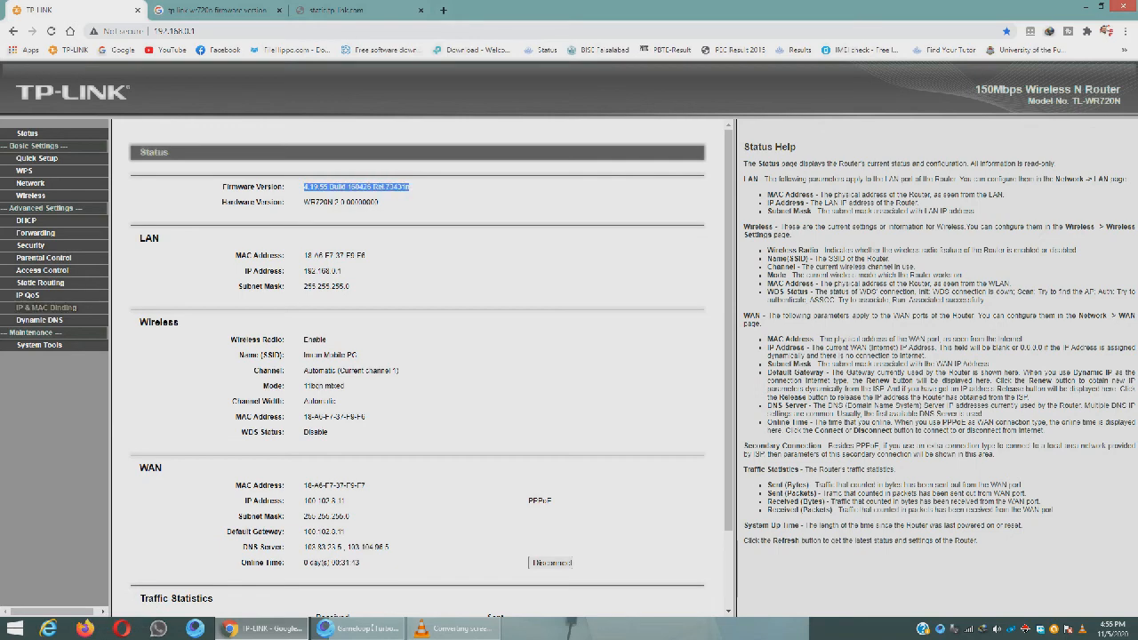
- Reopen the router's firmware upgrade settings and check the firmware version there
click(39, 344)
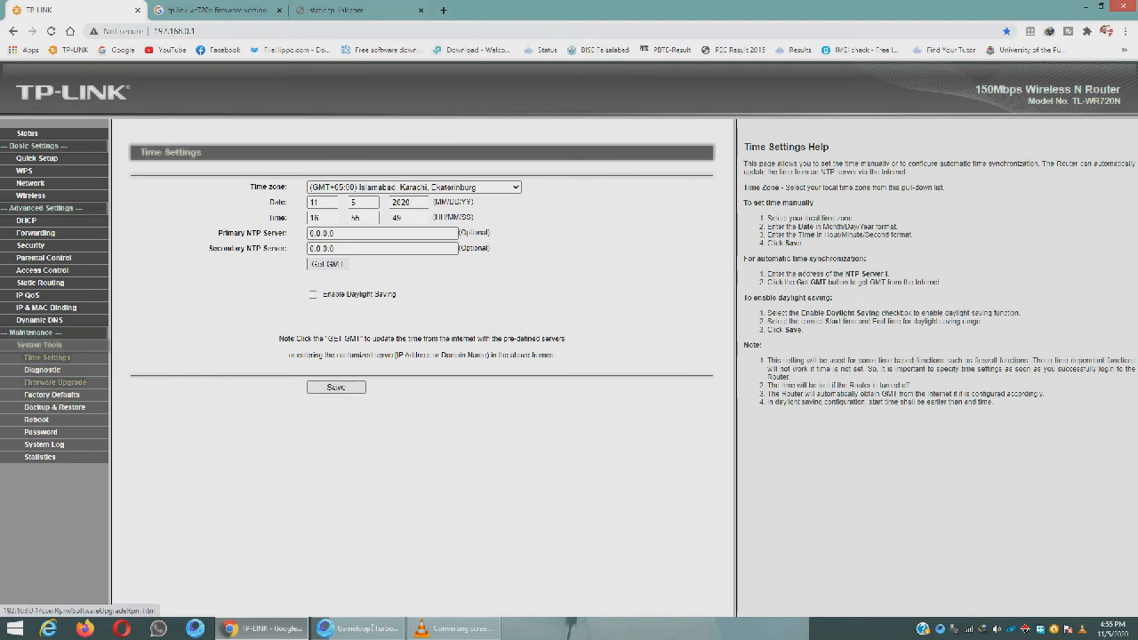
click(54, 381)
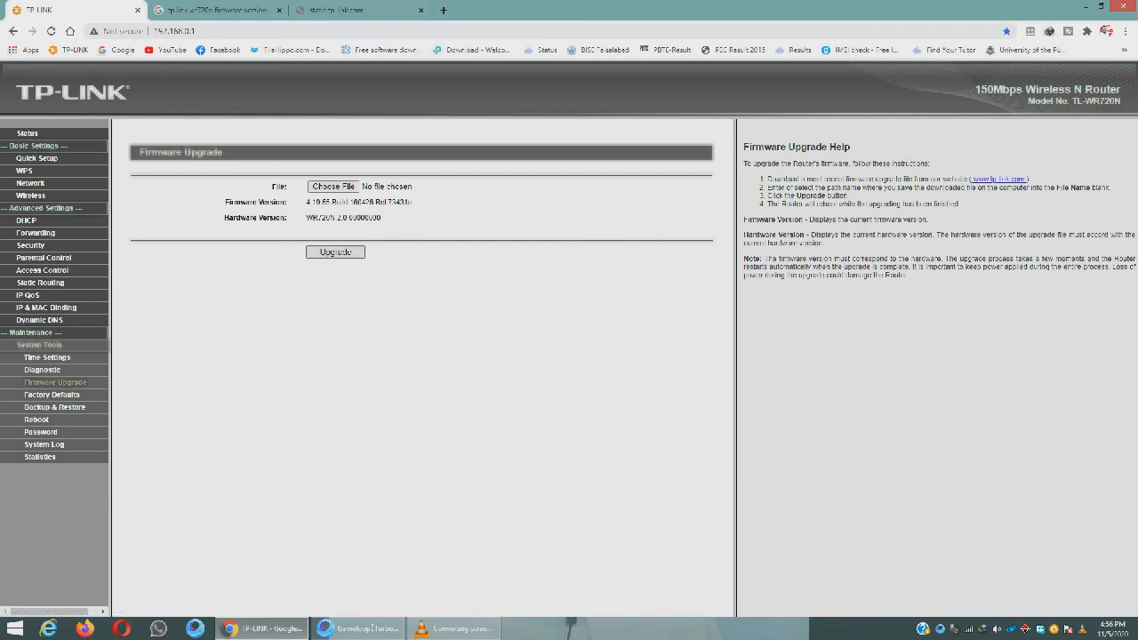
triple_click(359, 203)
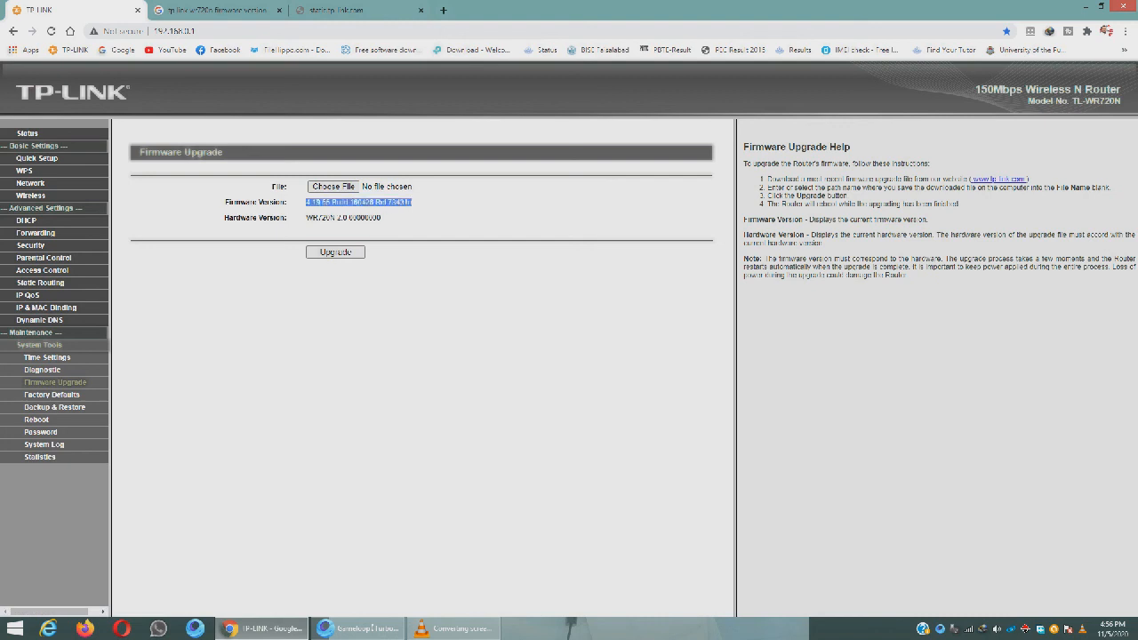